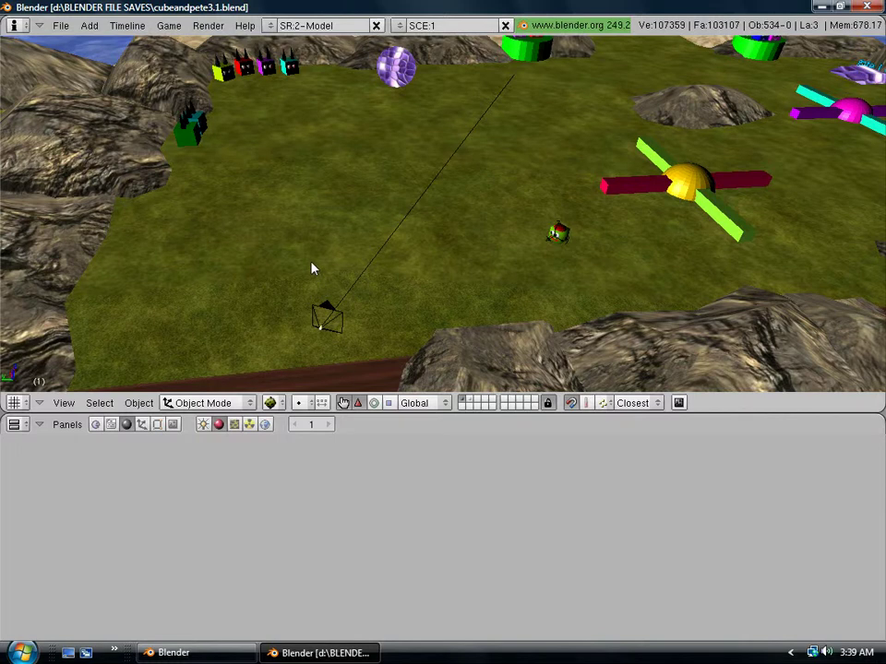
- Open the Add toolbox menu over the 3D view with Space
key("space")
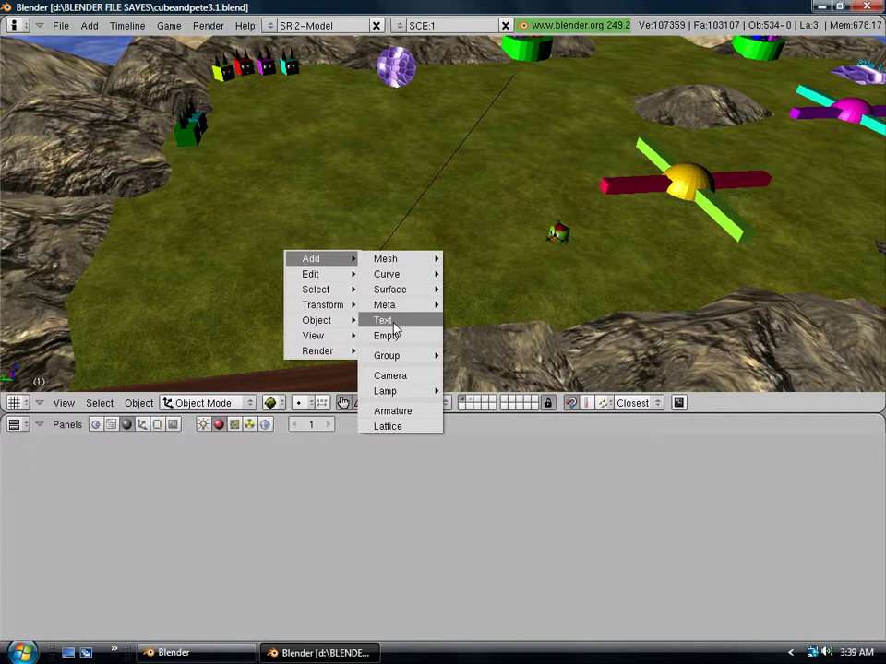
- Add a 3D text object and move it along X, Y and up onto the grass
left_click(392, 322)
middle_click_drag(348, 328, 387, 314)
mouse_move(532, 309)
middle_mouse_down()
mouse_move(563, 293)
mouse_move(556, 287)
mouse_move(702, 267)
middle_mouse_up()
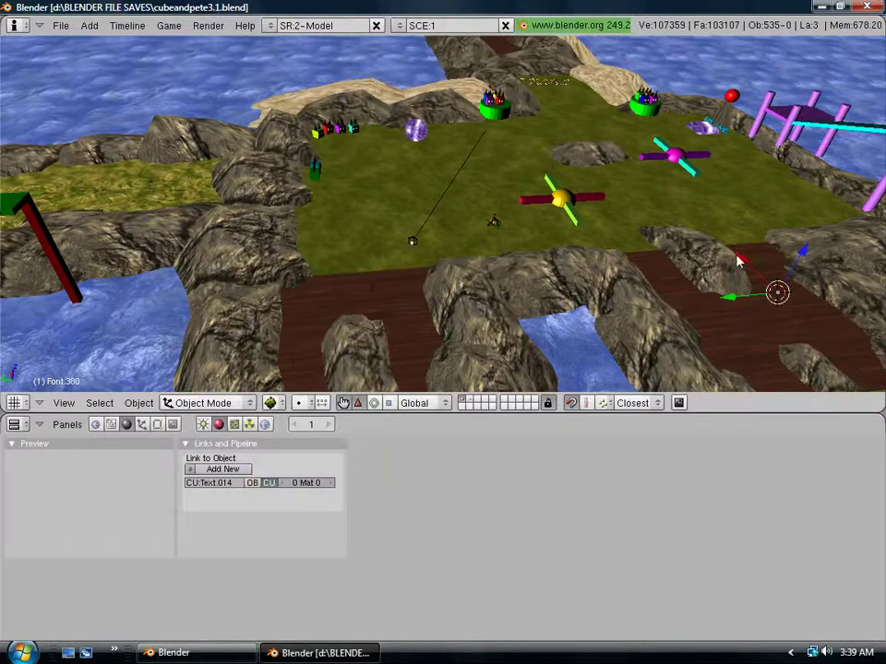
mouse_move(745, 261)
left_mouse_down()
mouse_move(476, 182)
mouse_move(322, 123)
mouse_move(479, 169)
left_mouse_up()
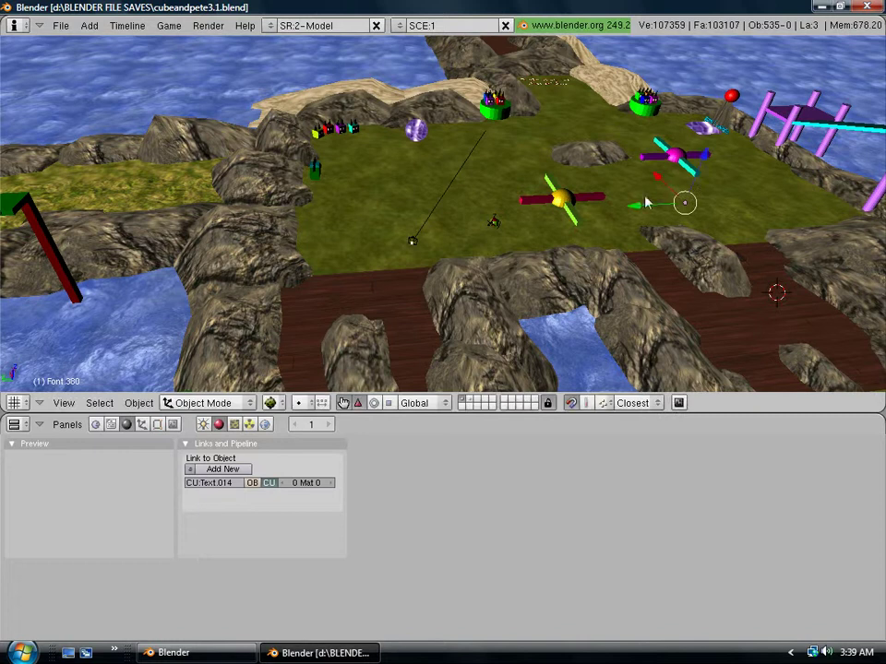
mouse_move(637, 203)
left_mouse_down()
mouse_move(341, 223)
mouse_move(392, 253)
left_mouse_up()
scroll(393, 254, "up", 1)
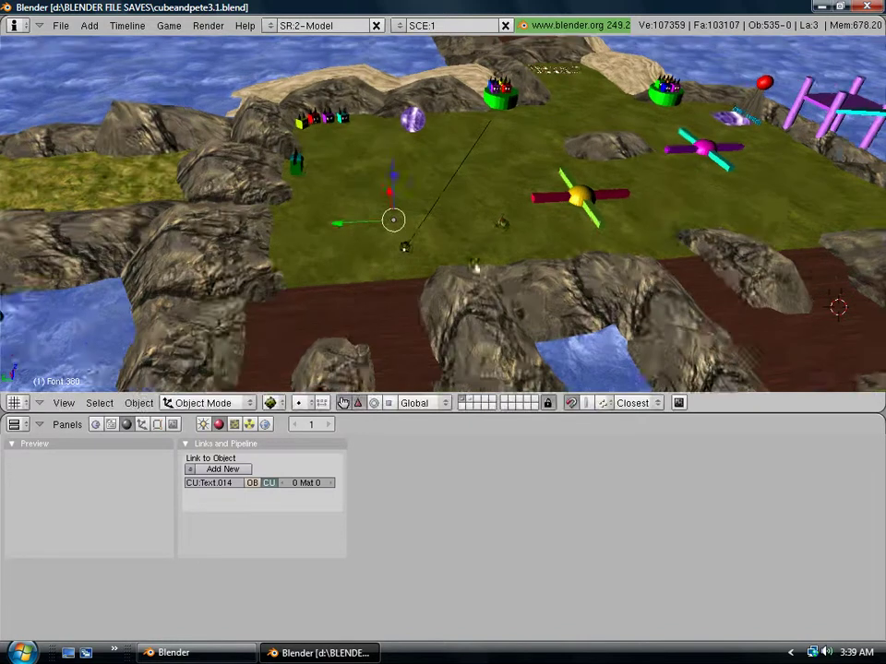
scroll(411, 257, "up", 3)
scroll(373, 250, "up", 2)
mouse_move(293, 191)
left_mouse_down()
mouse_move(264, 111)
mouse_move(238, 83)
mouse_move(306, 135)
mouse_move(263, 240)
mouse_move(217, 318)
left_mouse_up()
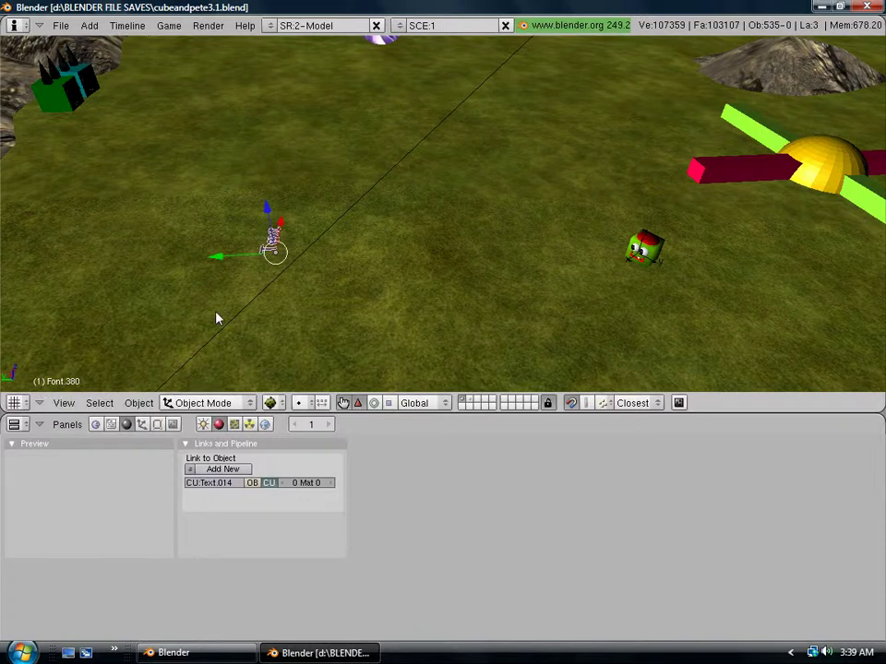
- Enlarge the text, rotate it 180° then 90° about Z, and raise it along Z
key("s")
left_click(47, 273)
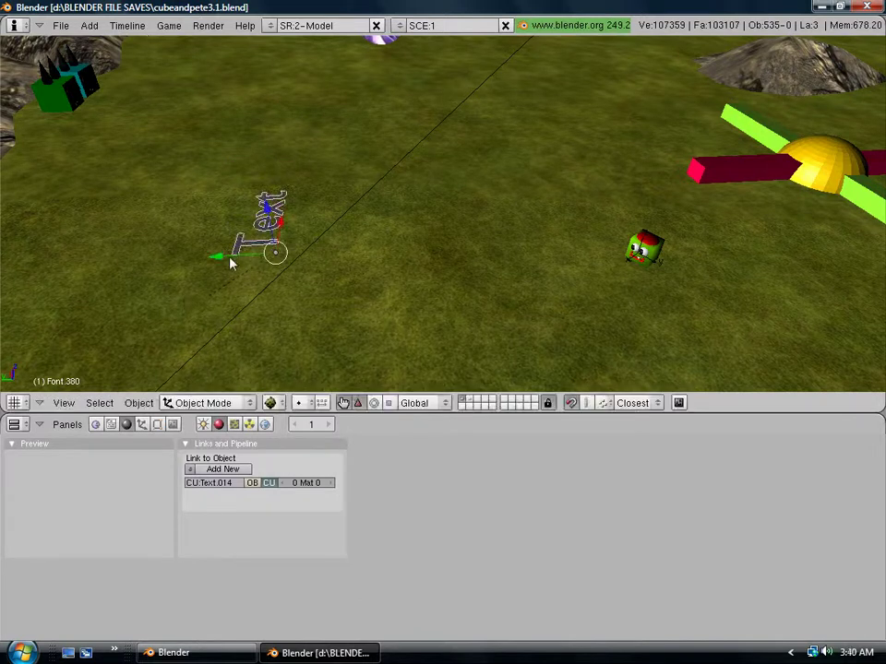
type("r18")
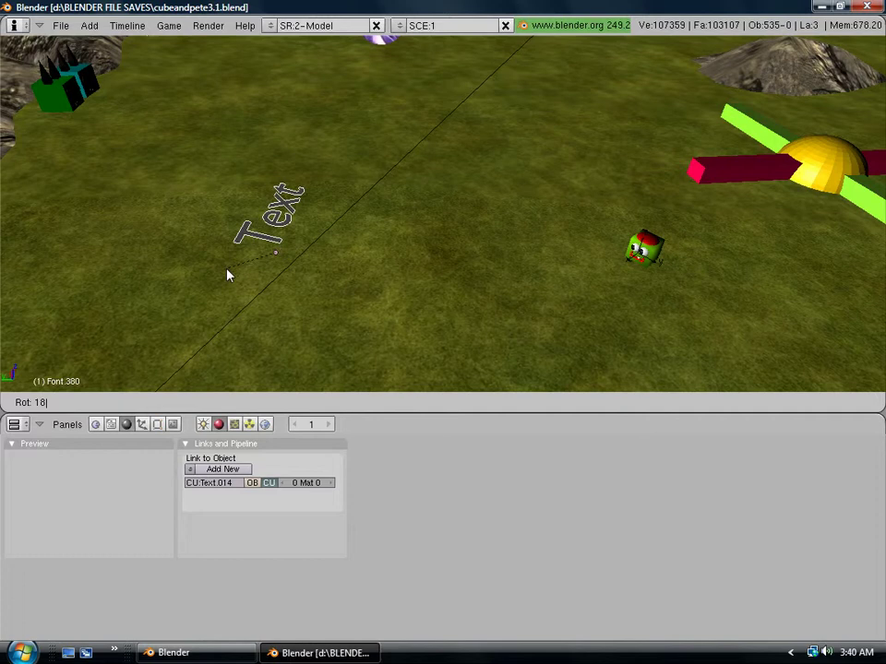
type("0z")
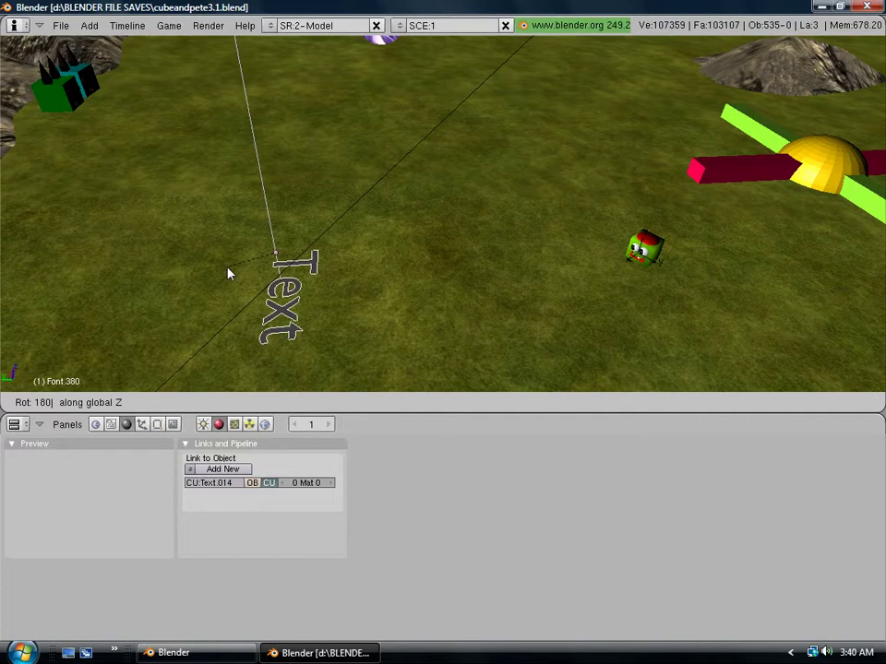
key("Return")
type("r90")
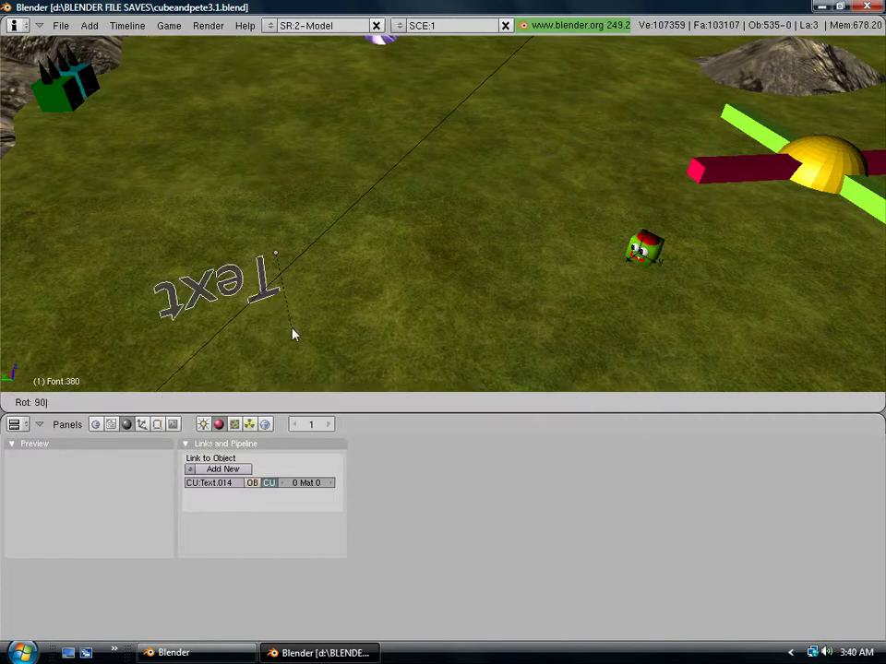
type("z")
key("Return")
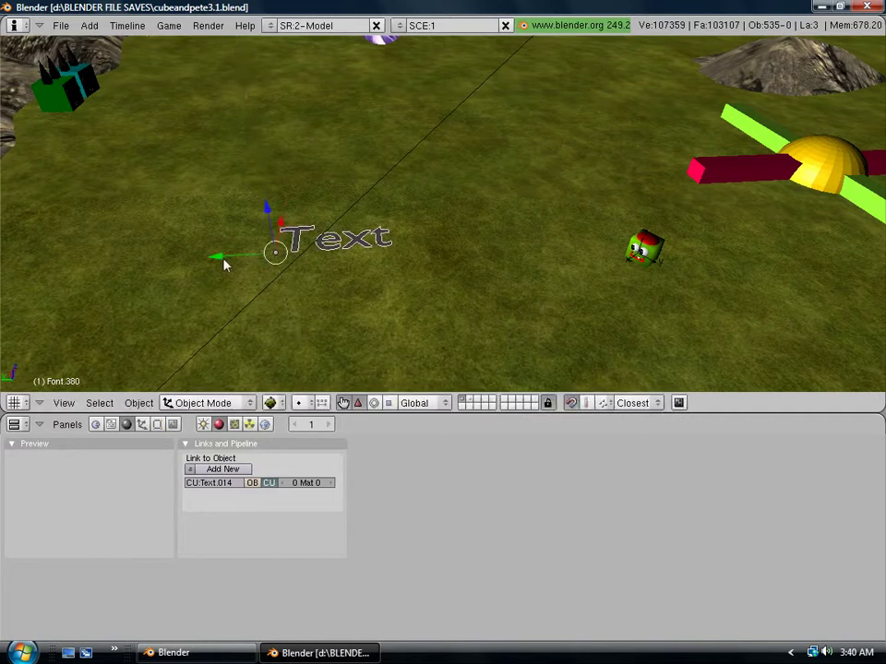
key("s")
key("Return")
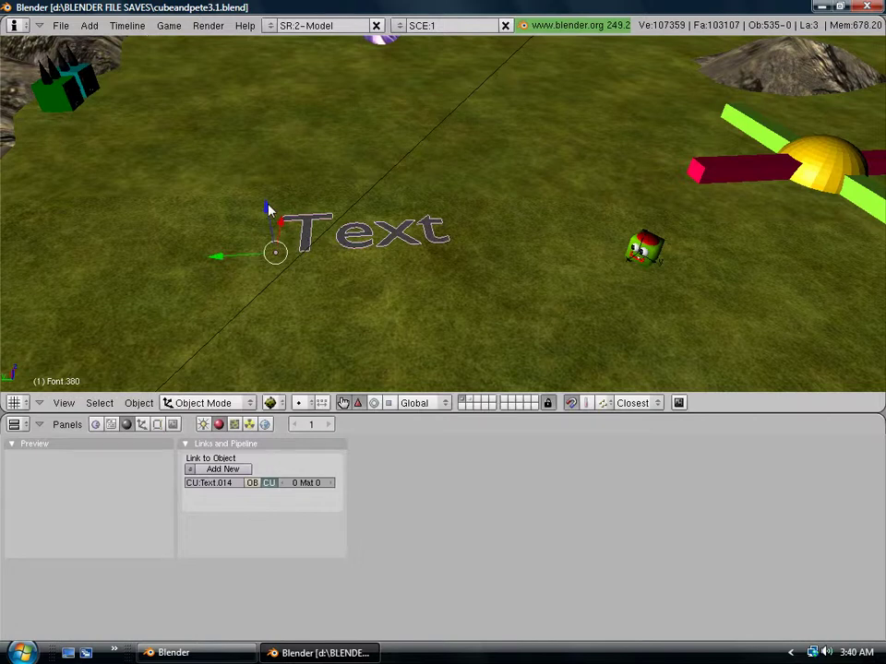
key("g")
key("z")
key("Return")
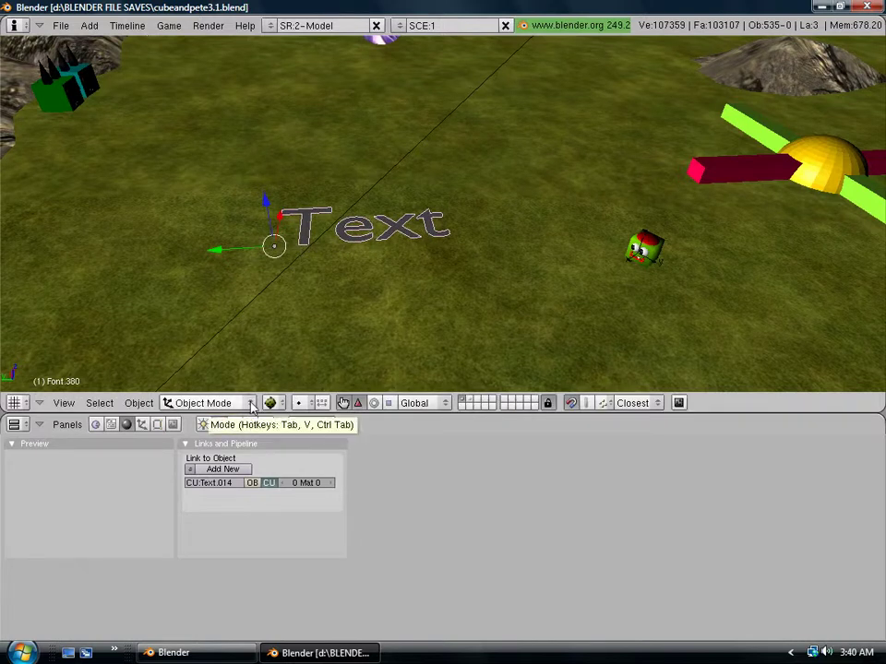
- In Edit Mode, replace the word 'Text' with 'Cube and Pete', then return to Object Mode
left_click(249, 406)
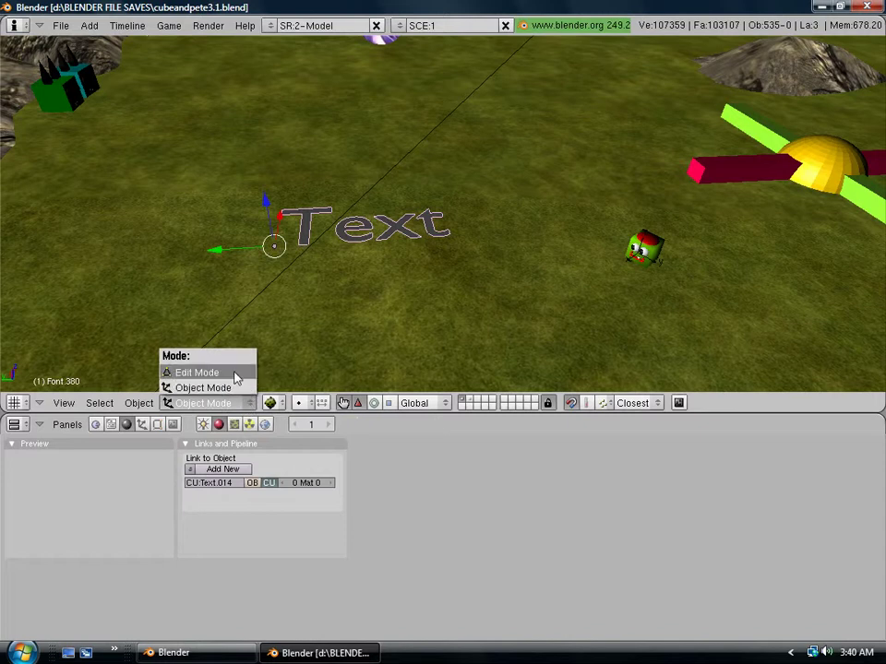
left_click(236, 373)
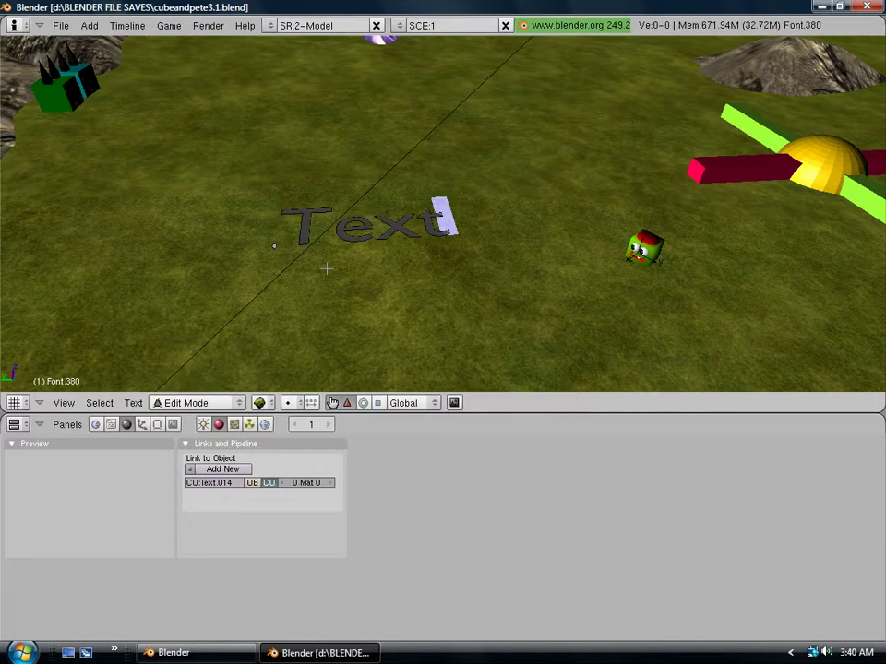
key("BackSpace")
key("BackSpace")
key("BackSpace")
key("BackSpace")
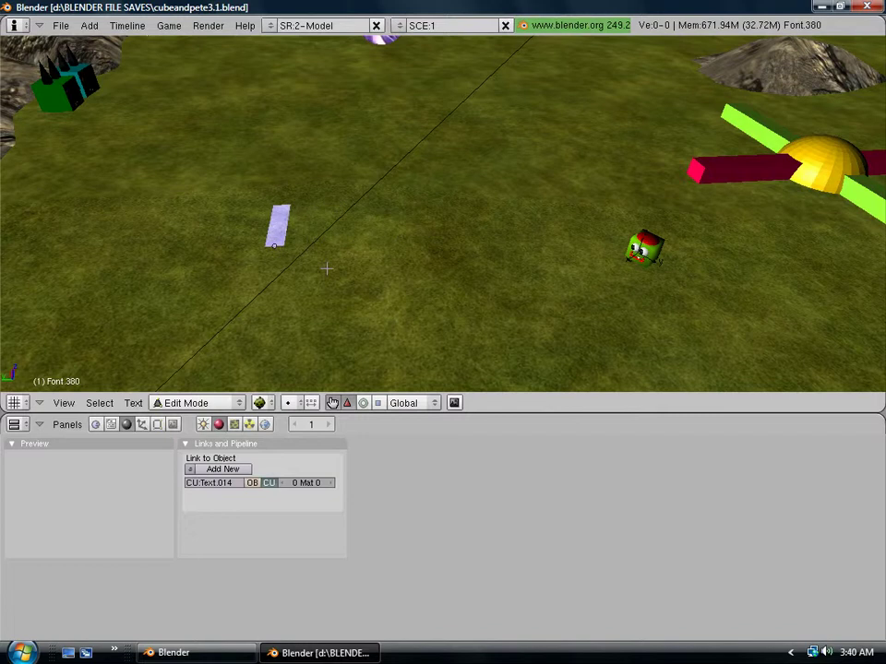
type("Cube ")
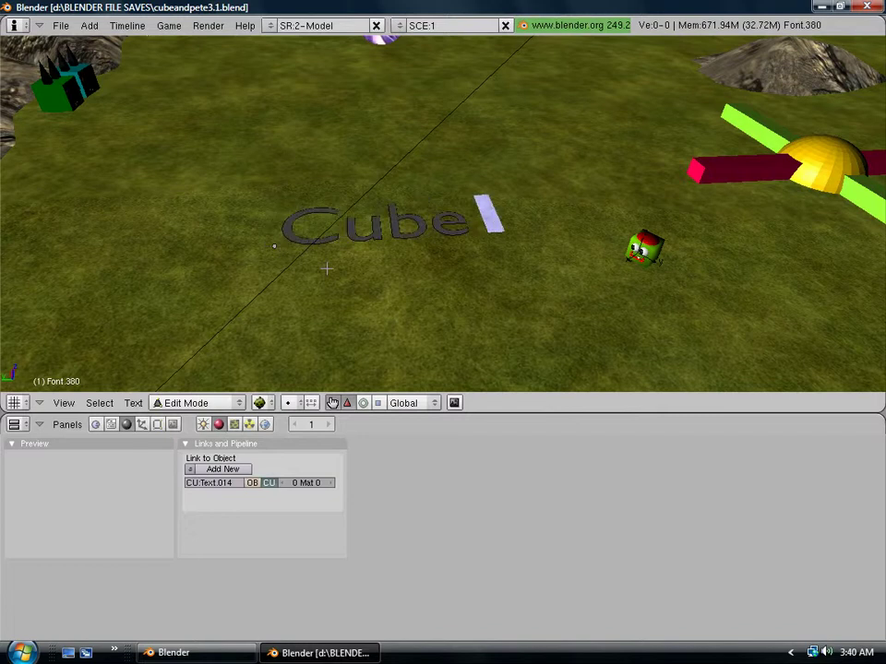
type("and Pete")
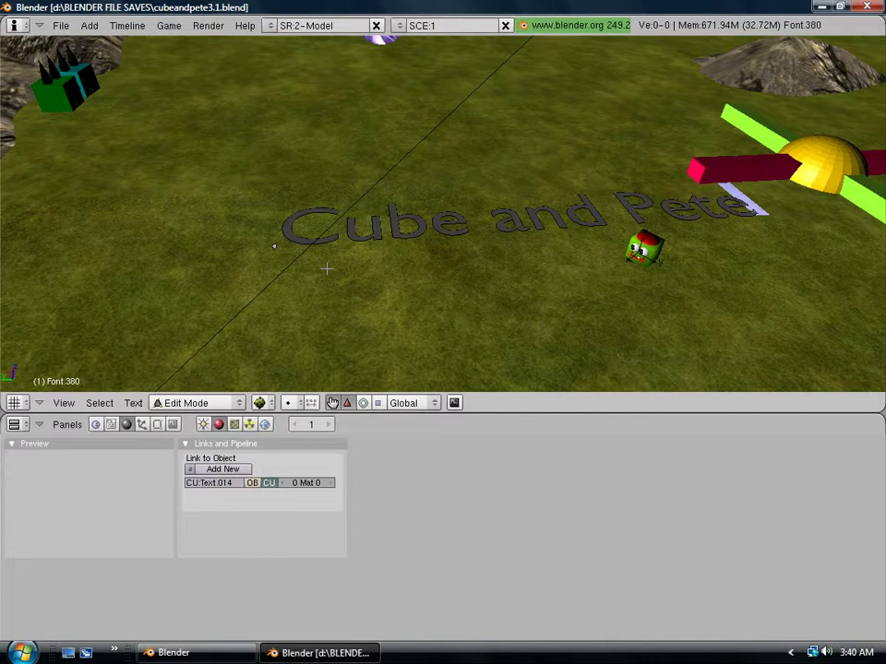
left_click(241, 407)
left_click(234, 388)
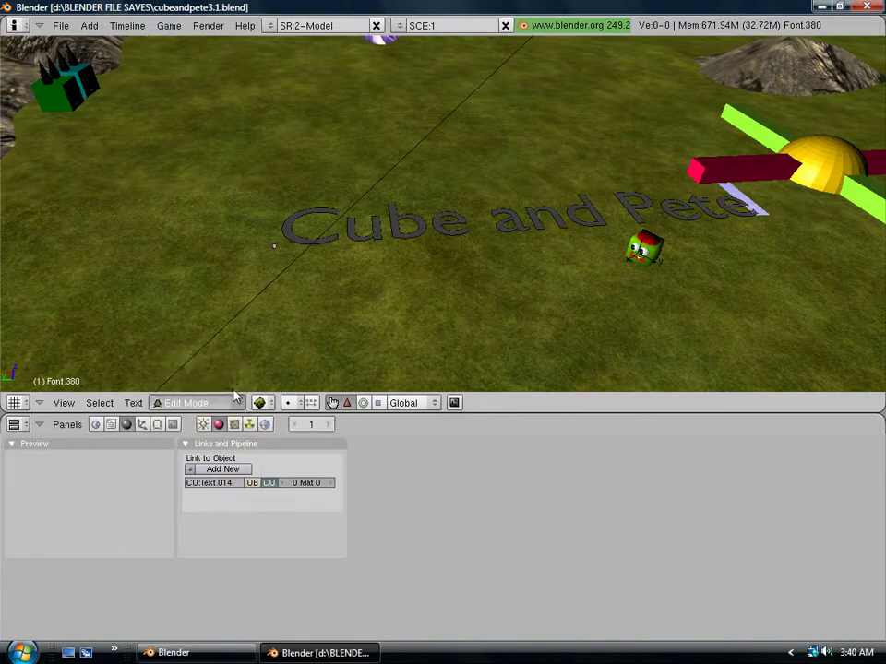
- Move the text along Y to its final spot and end the game test run
key("g")
key("y")
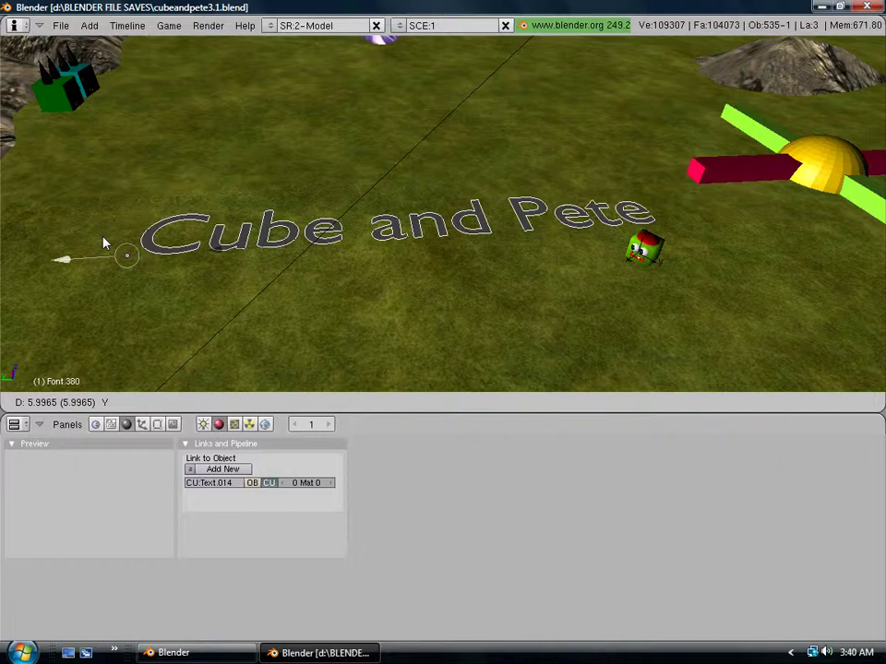
left_click(106, 238)
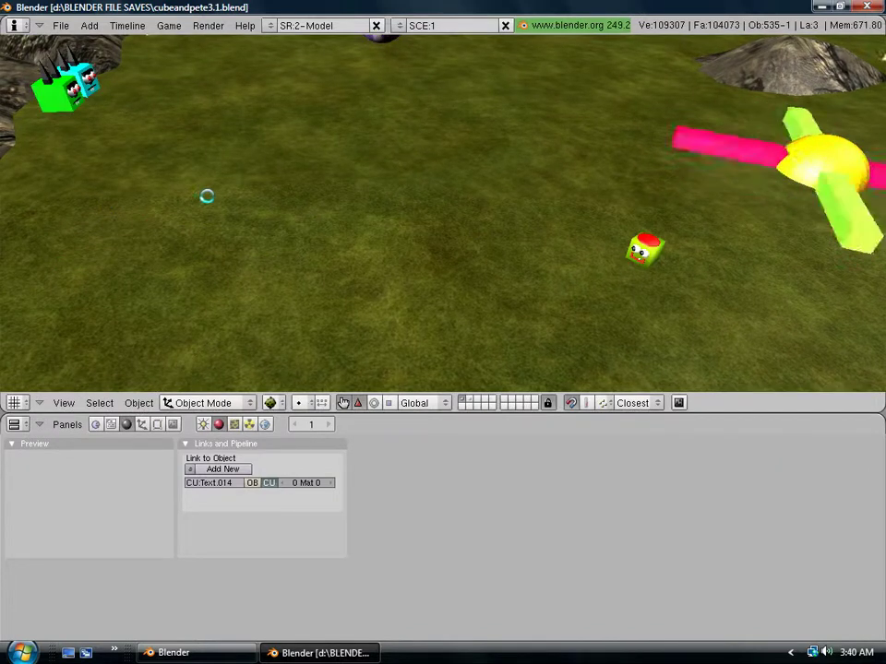
key("Escape")
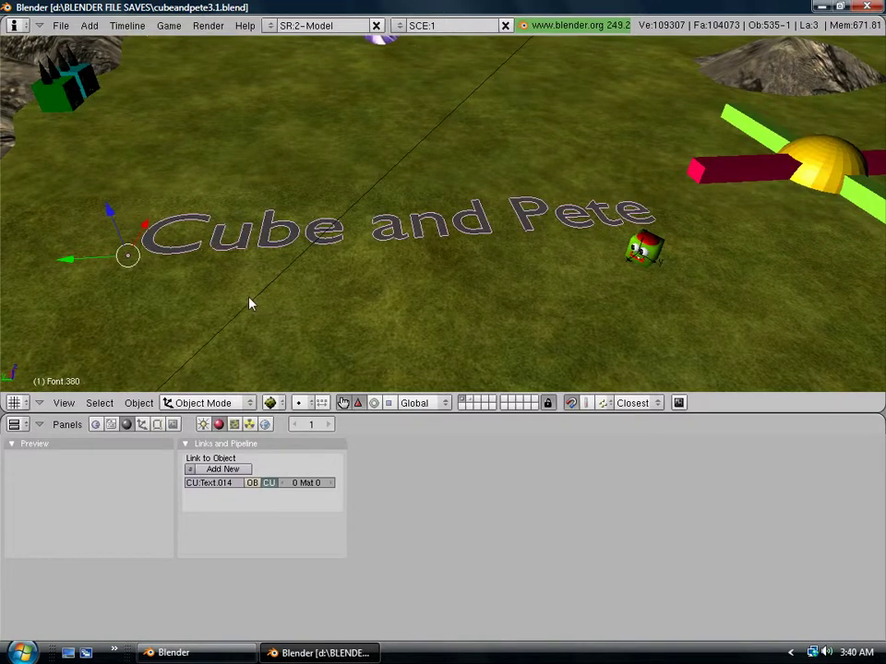
- Convert the 'Cube and Pete' font object into a mesh
left_click(138, 403)
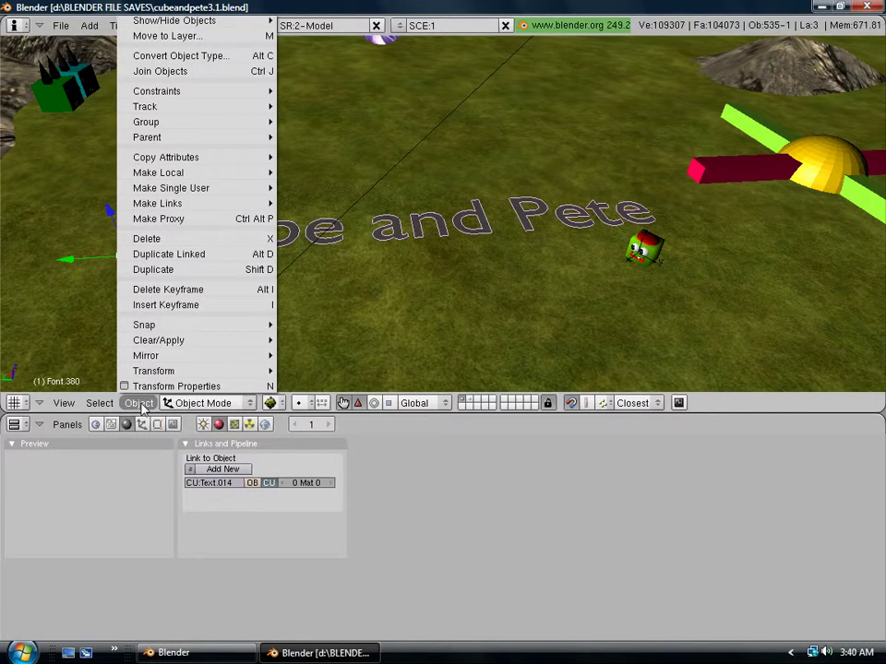
left_click(162, 57)
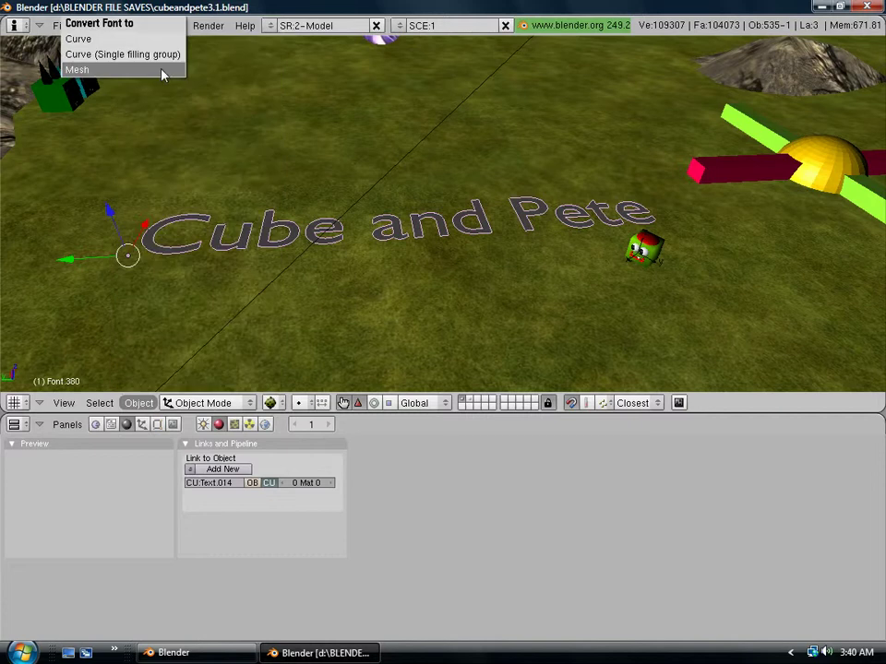
left_click(97, 74)
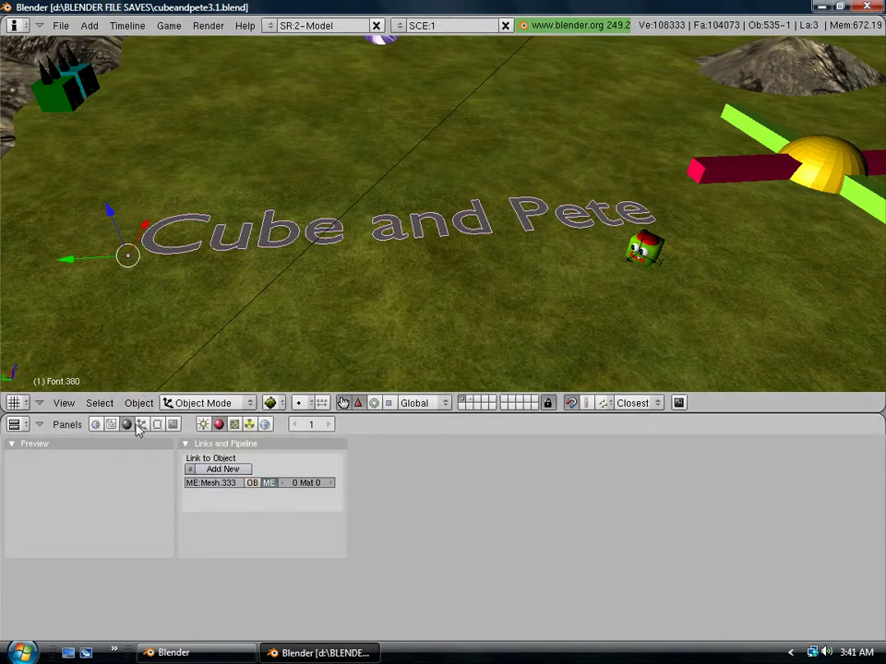
- Add a new material with colour R 1, G 0, B 0, then stop the game preview
left_click(222, 469)
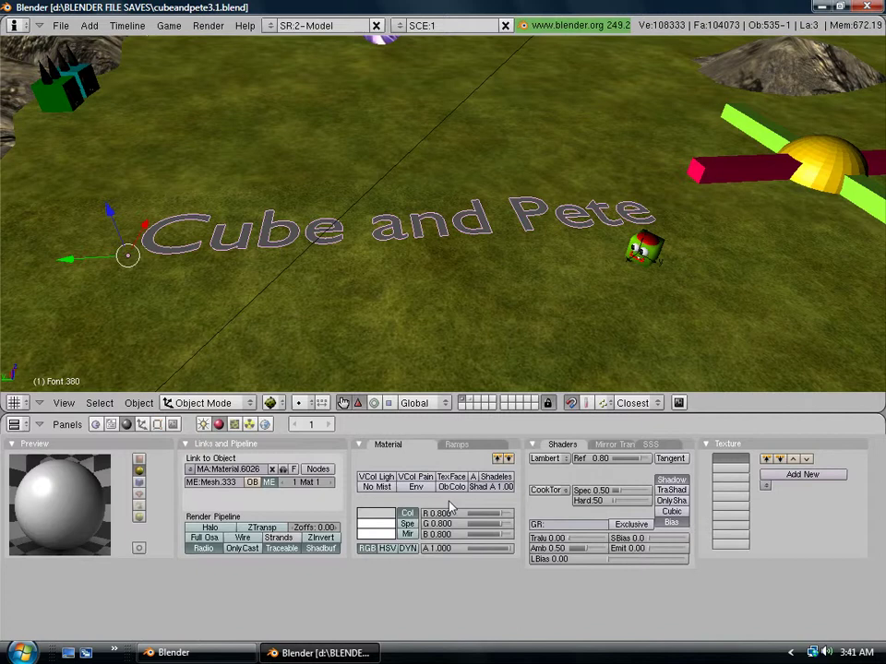
mouse_move(466, 523)
left_mouse_down()
mouse_move(512, 525)
mouse_move(464, 513)
mouse_move(463, 534)
mouse_move(512, 512)
mouse_move(471, 529)
mouse_move(443, 528)
left_mouse_up()
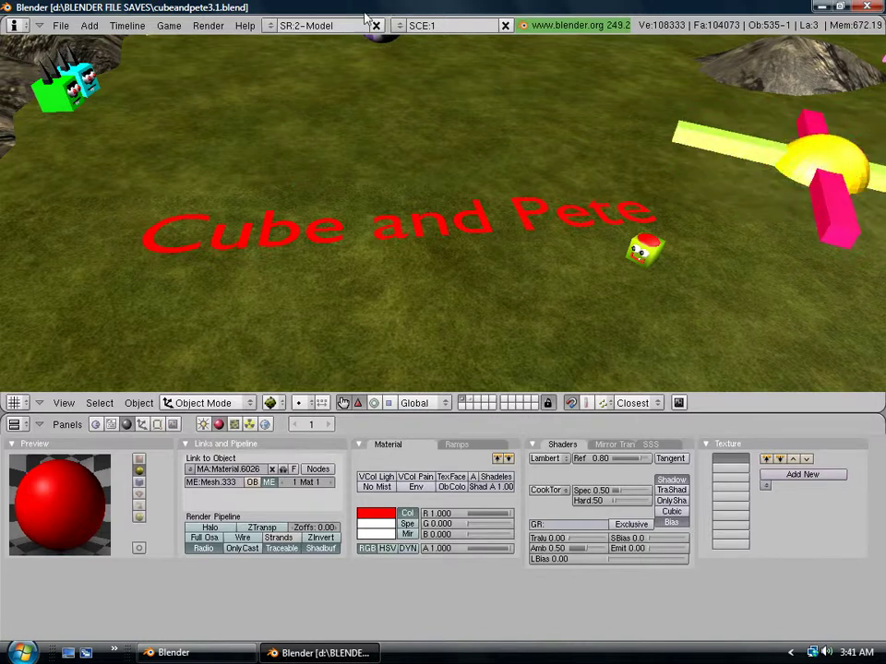
key("Escape")
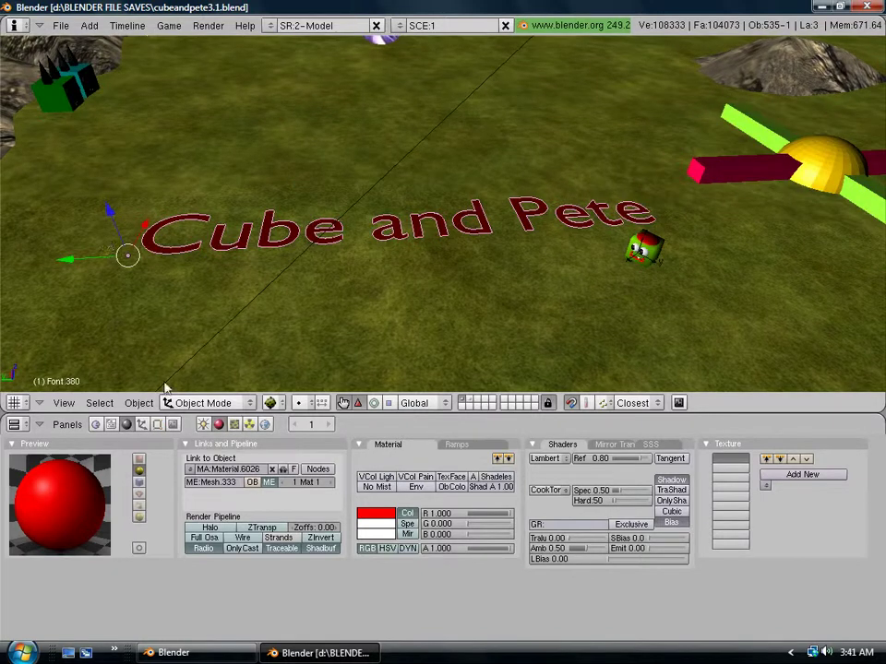
- Select all text faces in Edit Mode and extrude them as individual faces for thickness
left_click(249, 406)
left_click(246, 373)
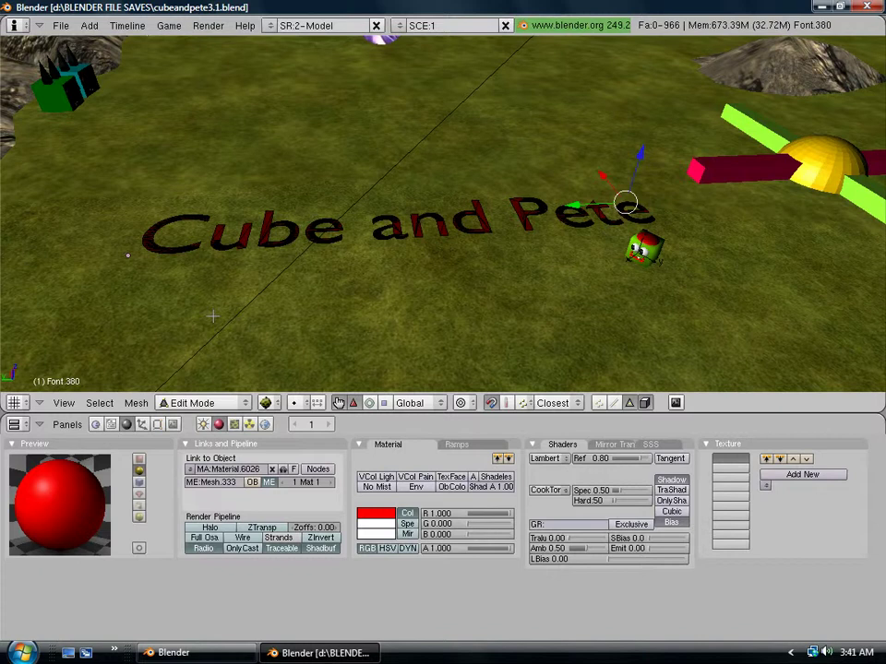
key("ctrl+a")
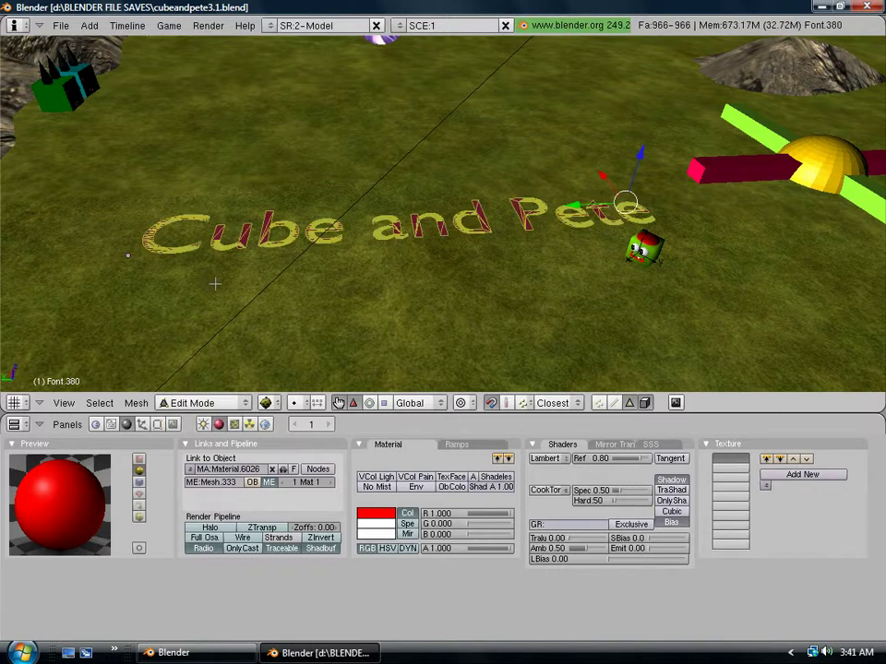
key("e")
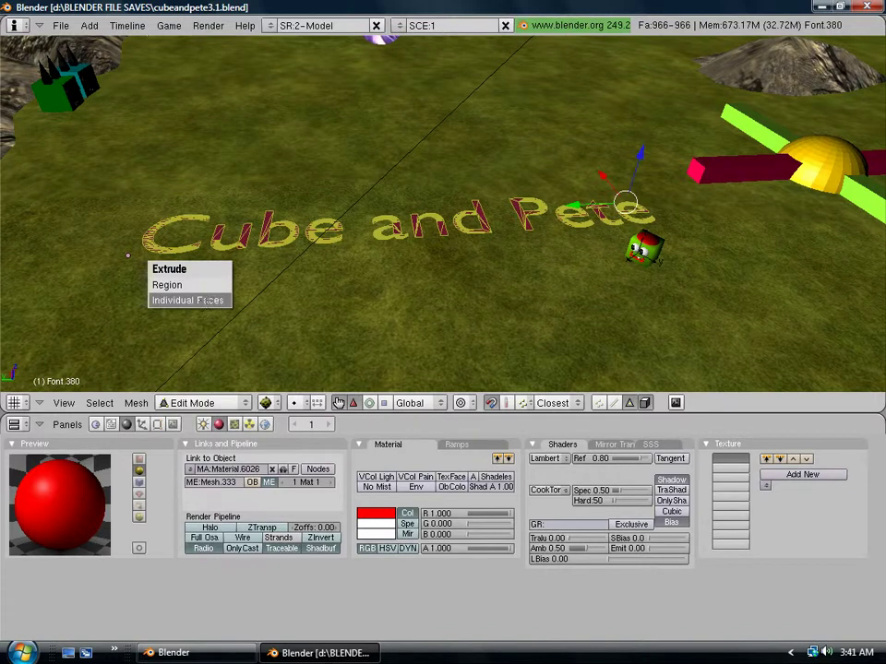
left_click(204, 300)
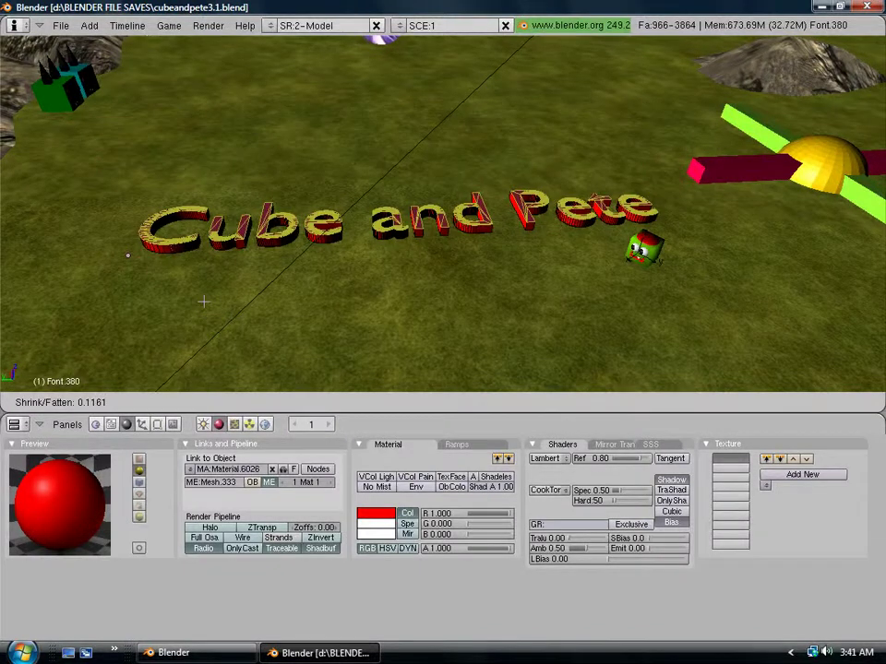
left_click(203, 300)
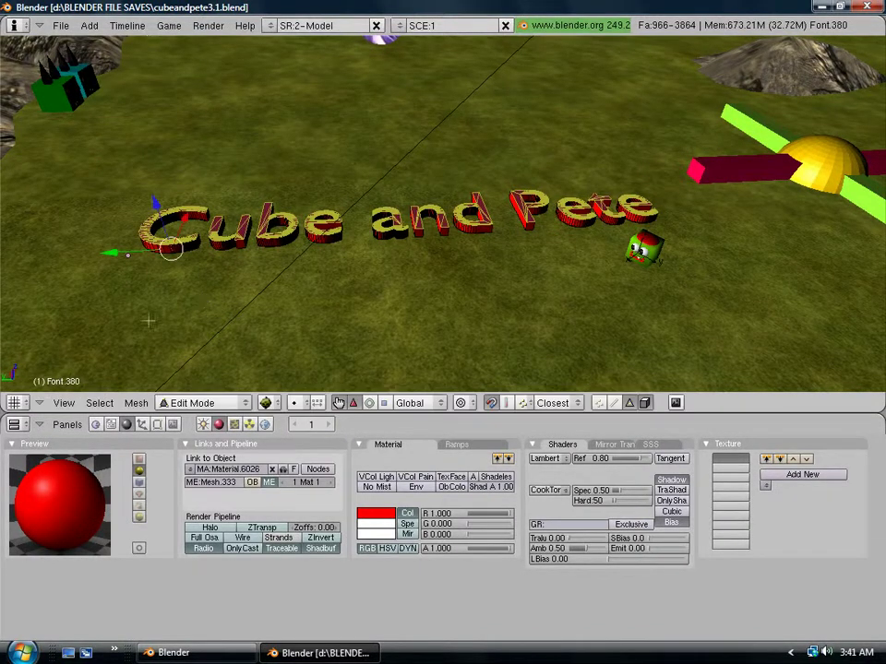
left_click(244, 403)
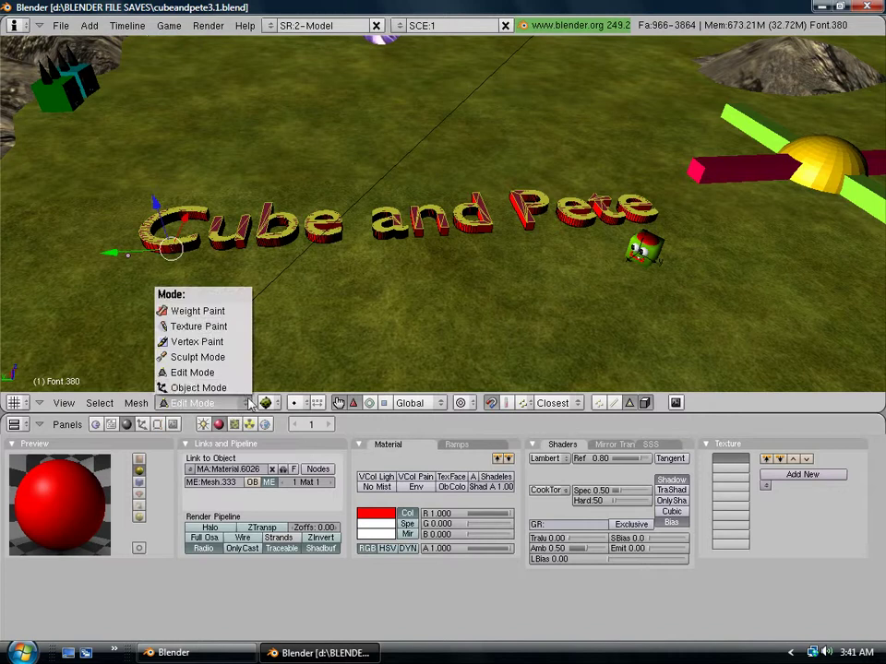
left_click(246, 387)
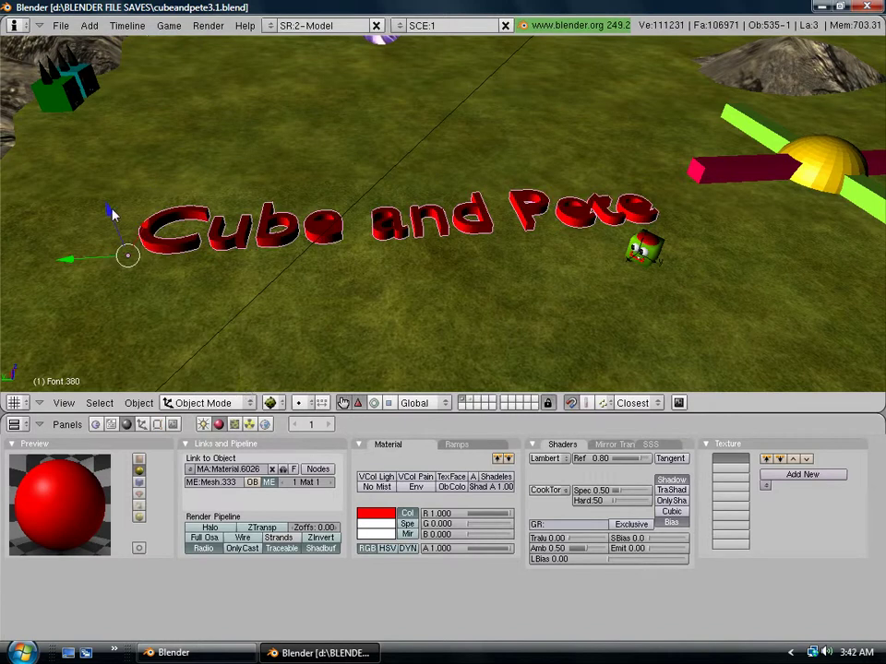
- Lower the text toward the ground and move the green character past its end
left_click_drag(110, 211, 120, 275)
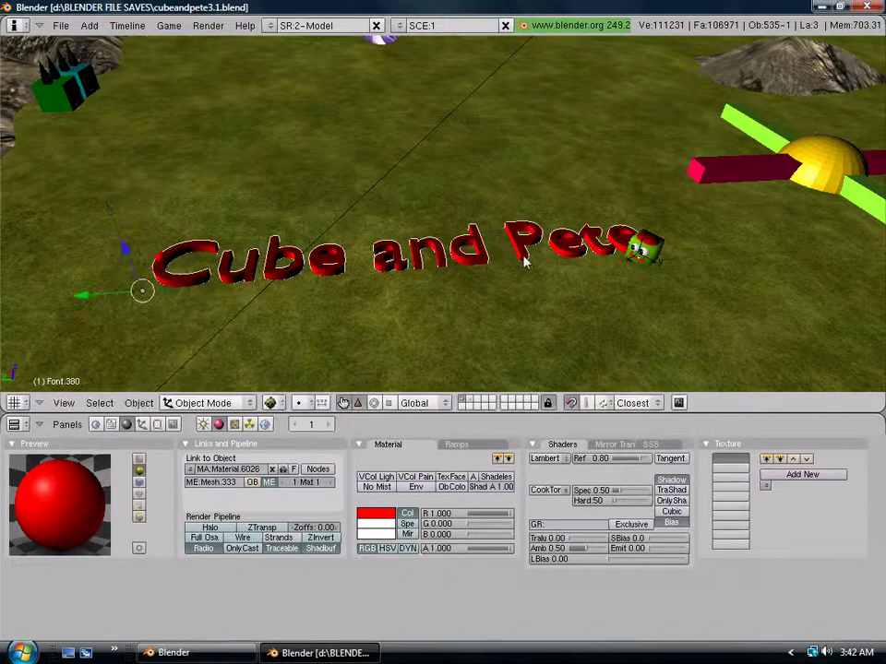
right_click(644, 247)
left_click_drag(637, 250, 641, 249)
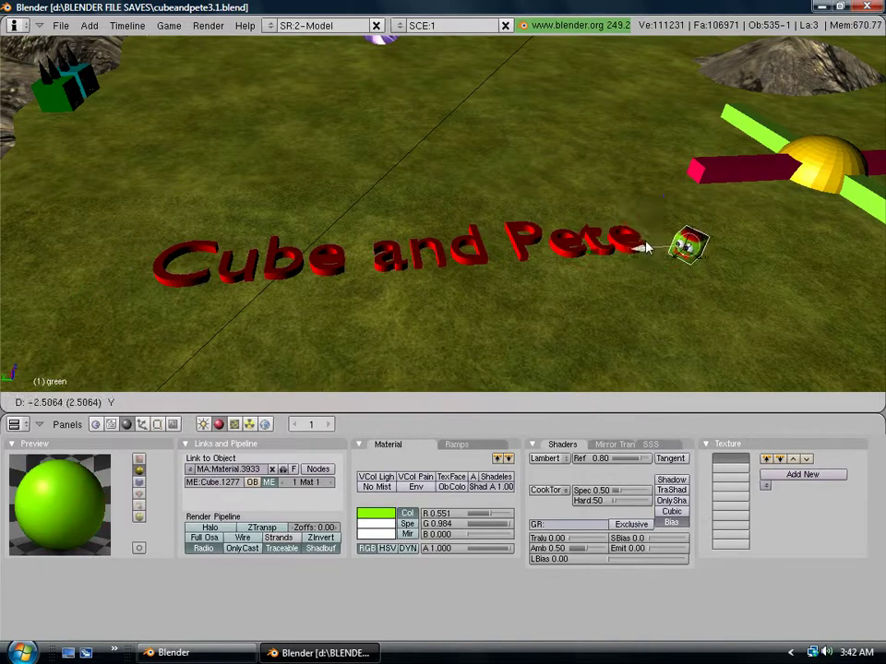
- View the scene through the camera, test-run the game, then reselect the text
left_click(63, 402)
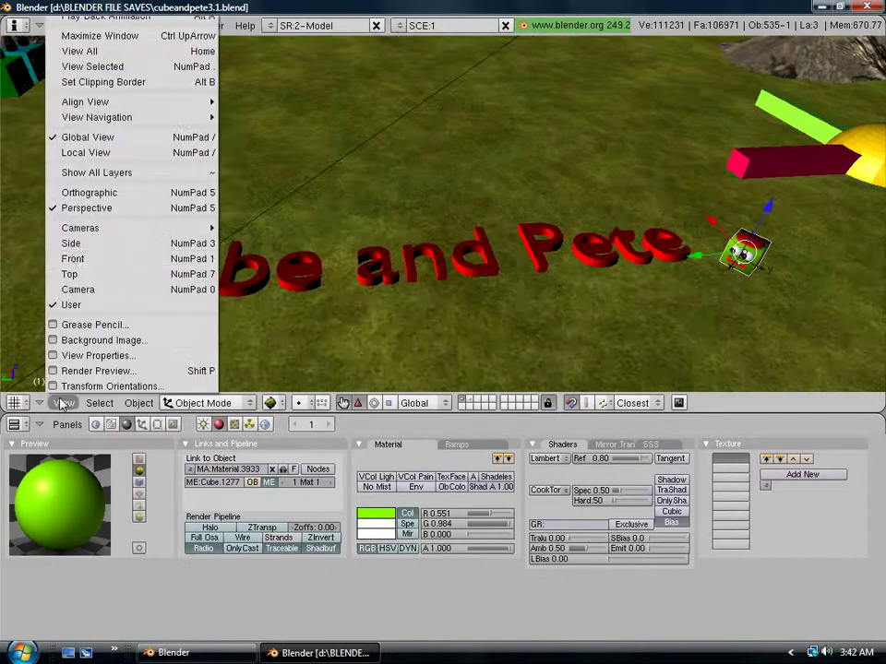
left_click(103, 289)
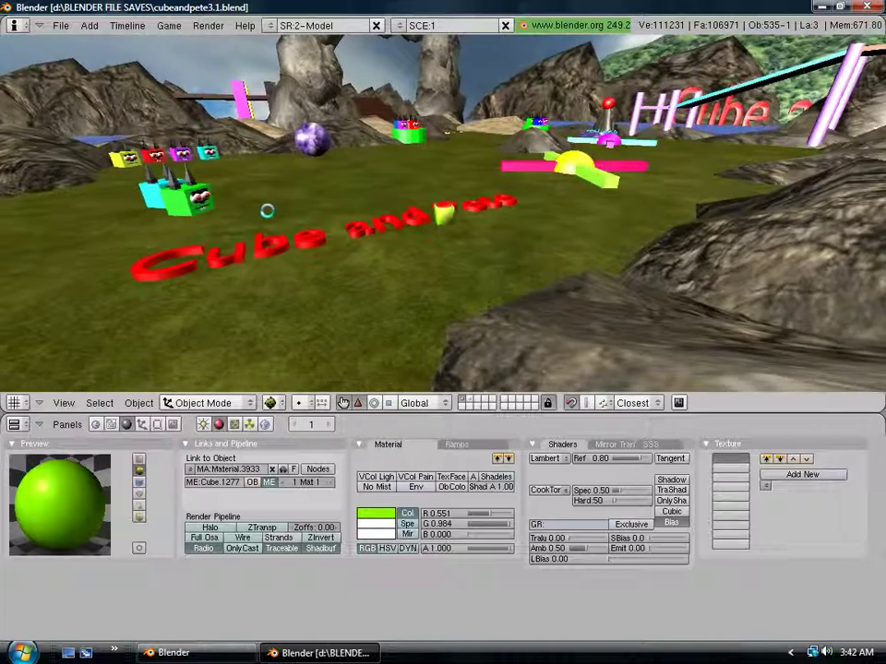
key("Escape")
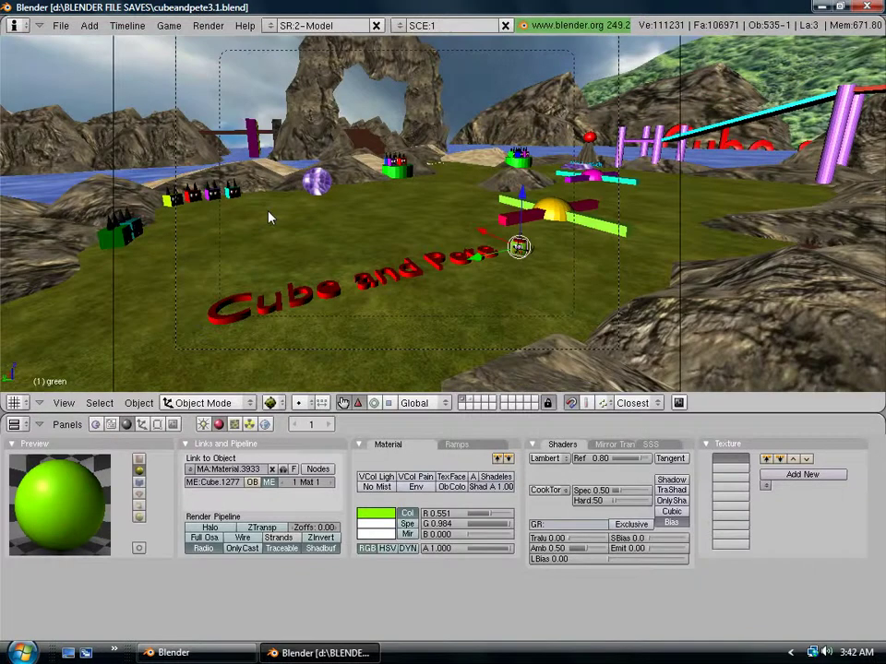
right_click(307, 298)
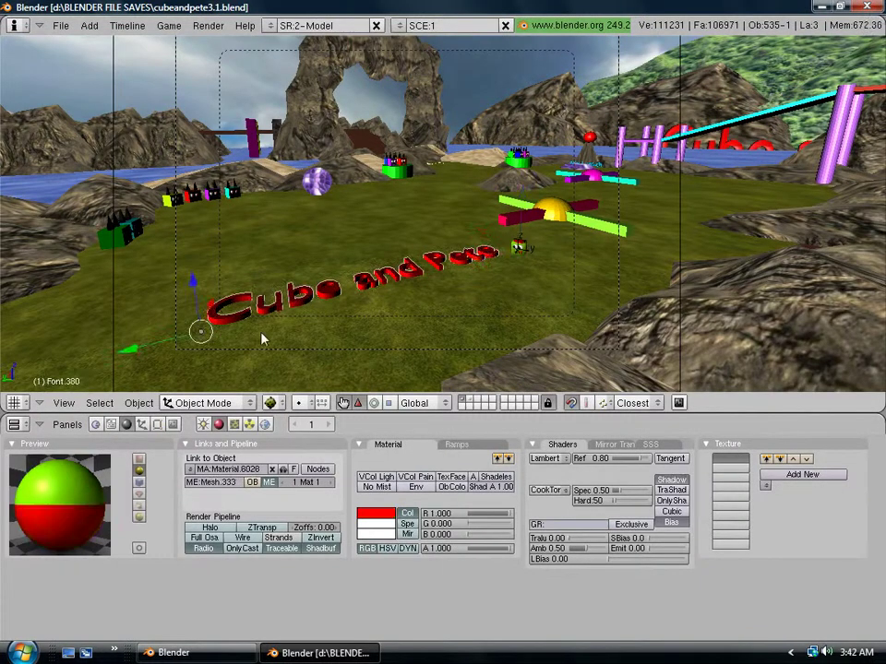
scroll(193, 249, "up", 1)
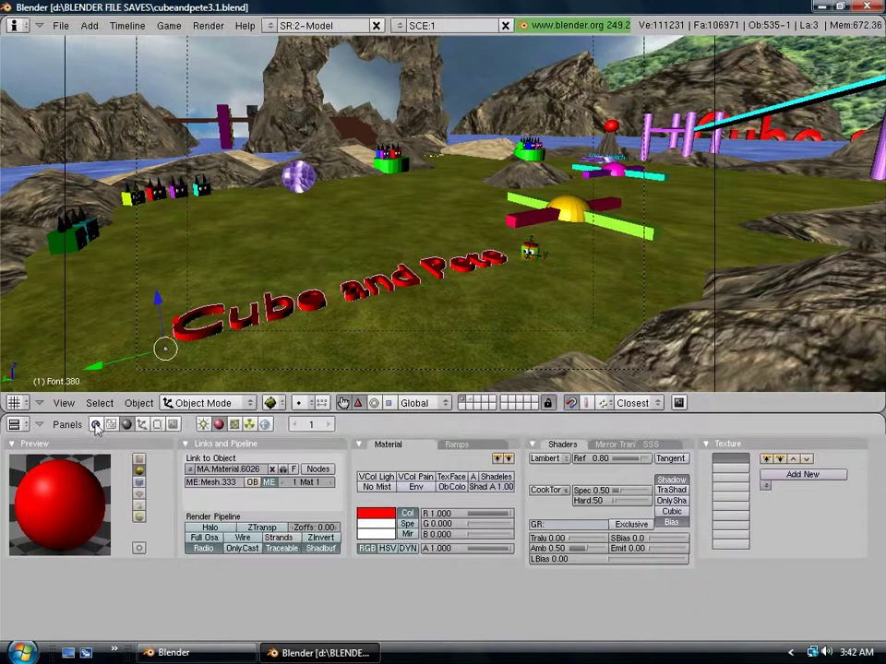
- Change the text's physics type from Static to No collision in Logic (F4) and run the game
key("F4")
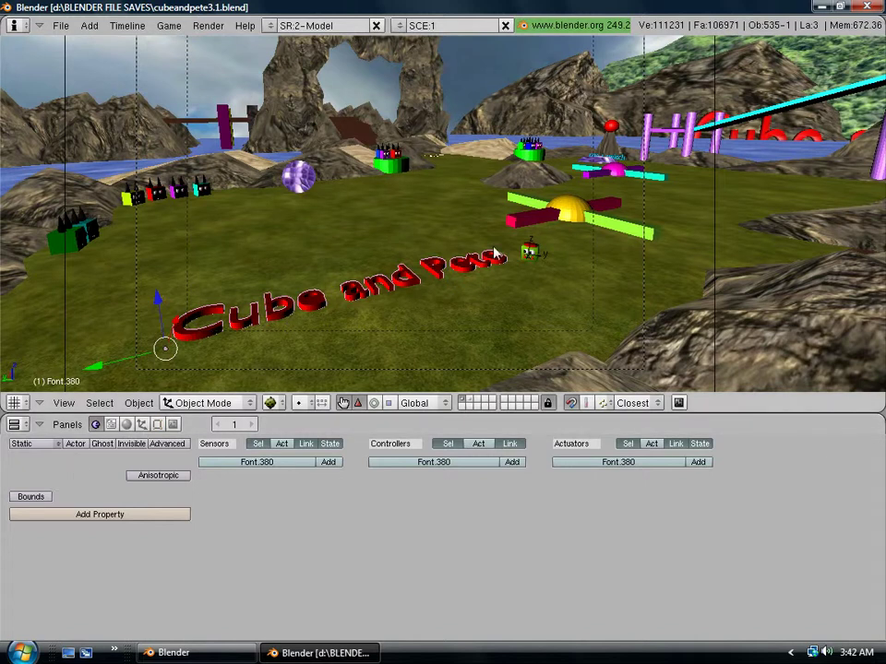
left_click(57, 445)
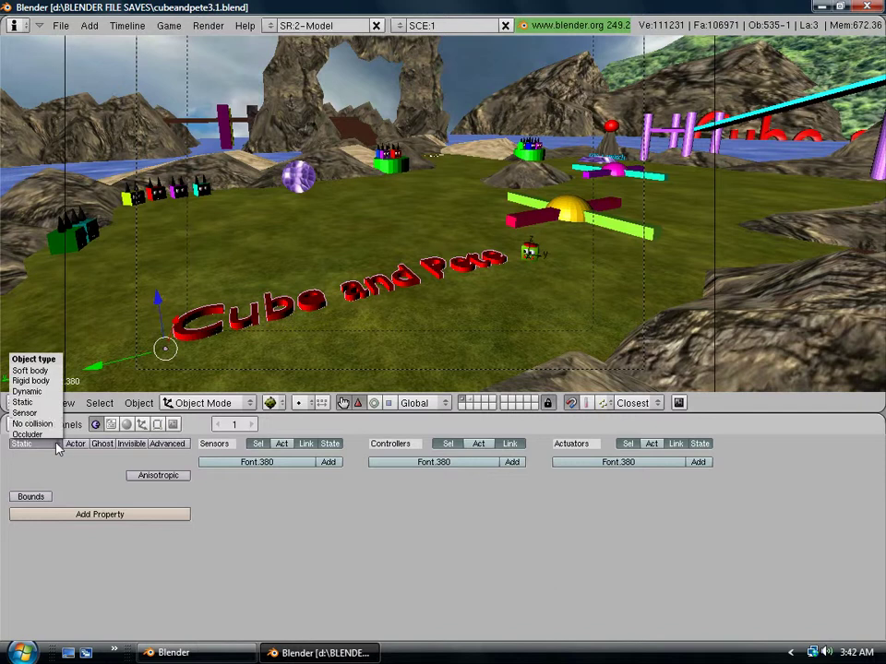
left_click(50, 426)
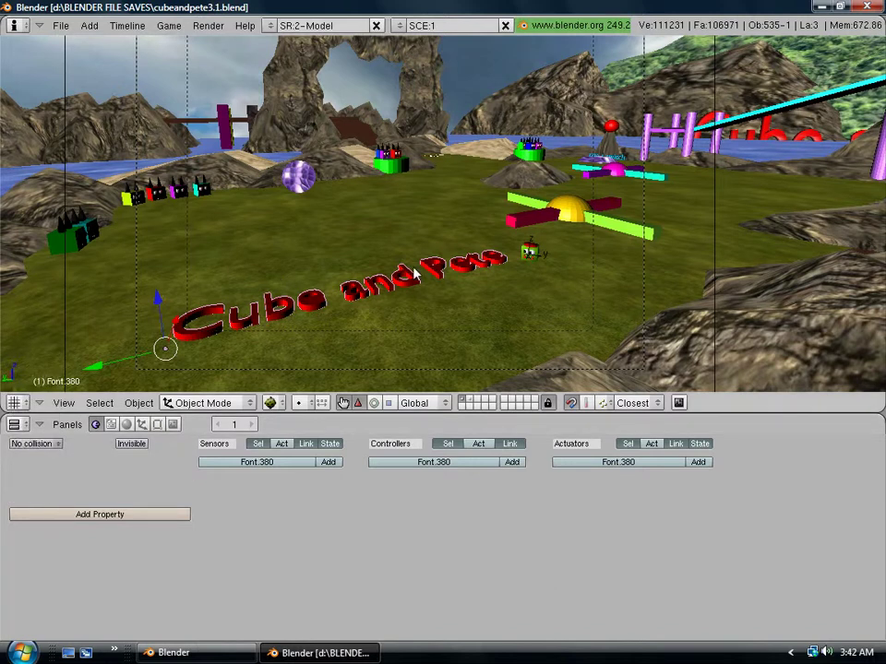
key("p")
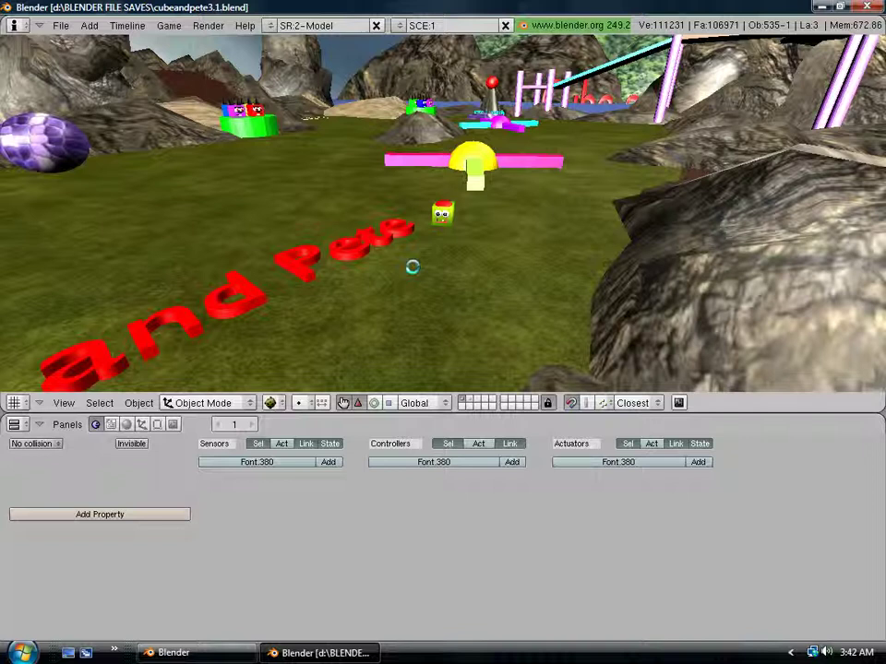